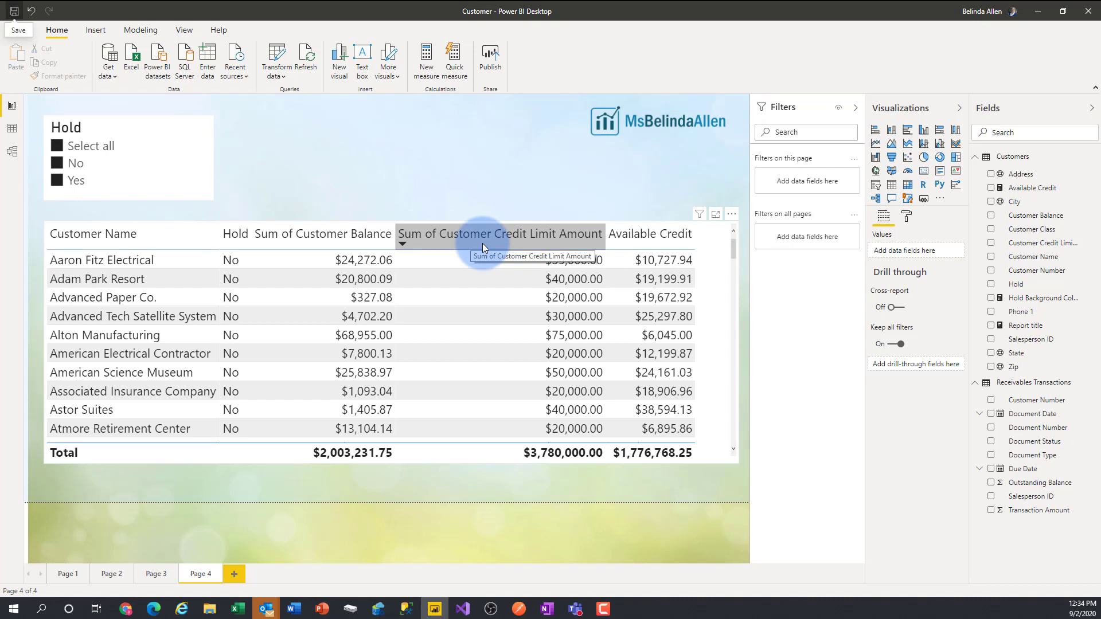
Rename the table visual's Sum of Customer Credit Limit Amount field to 'Credit Limit'
left_click(725, 267)
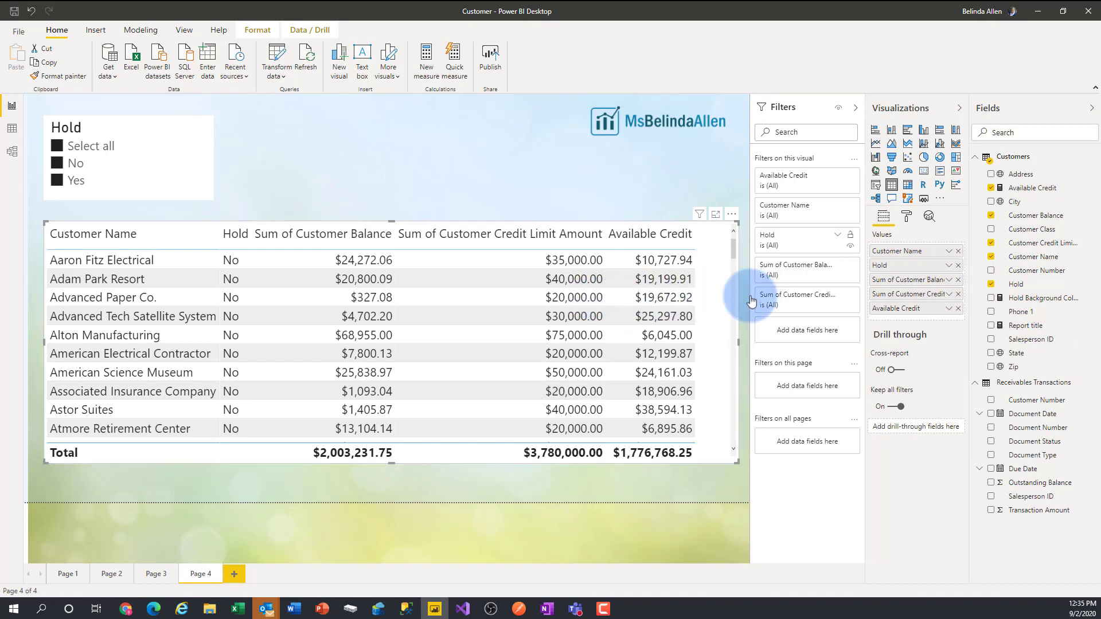
left_click(949, 294)
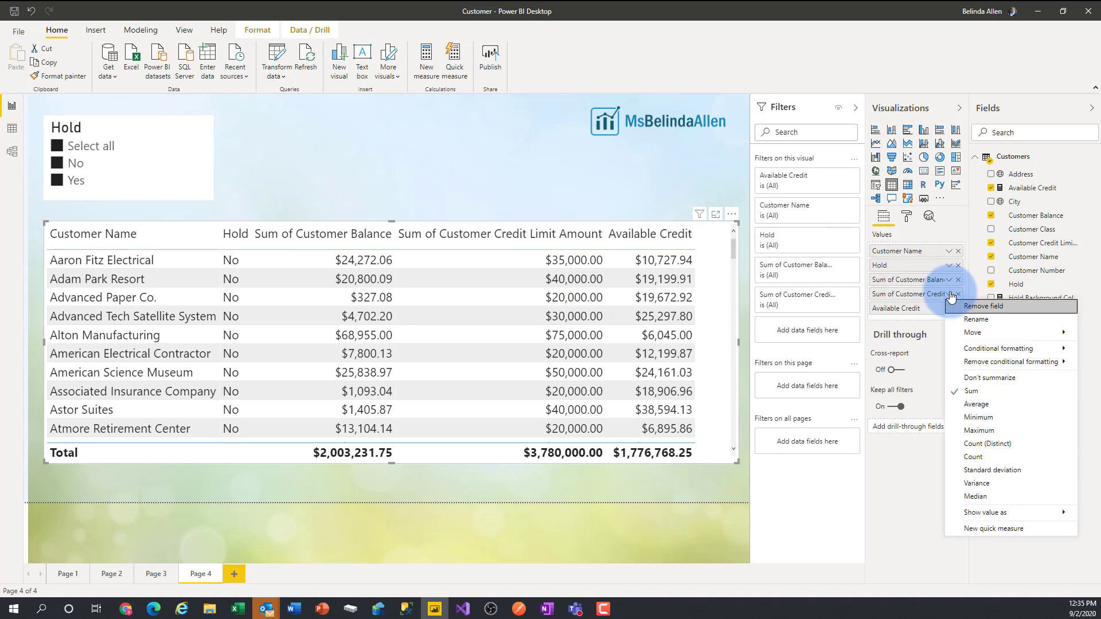
left_click(962, 319)
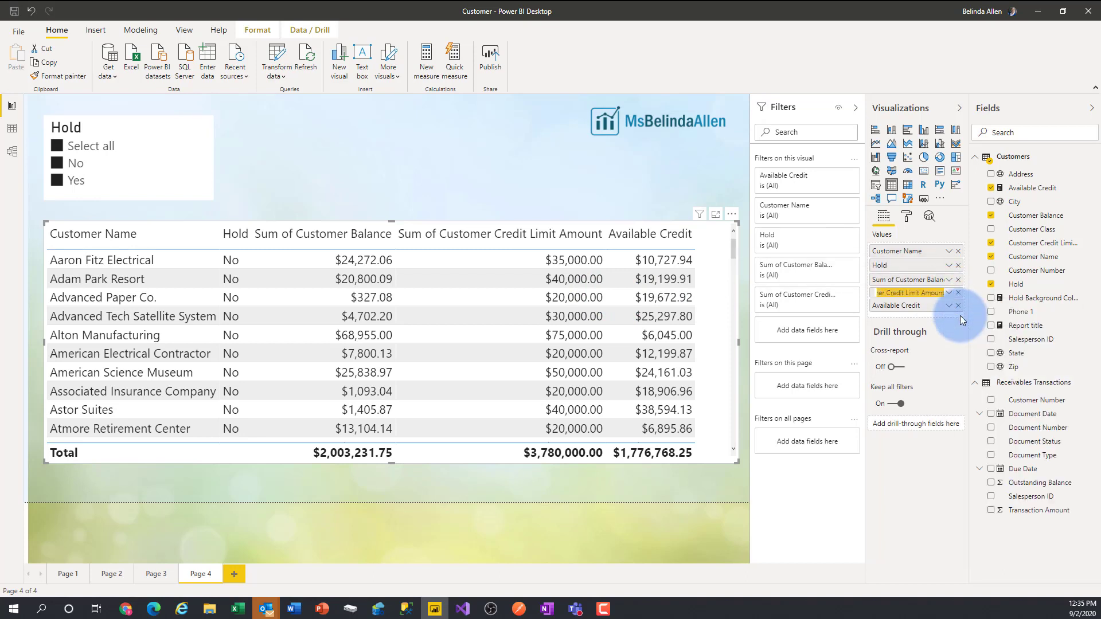
type("Credit")
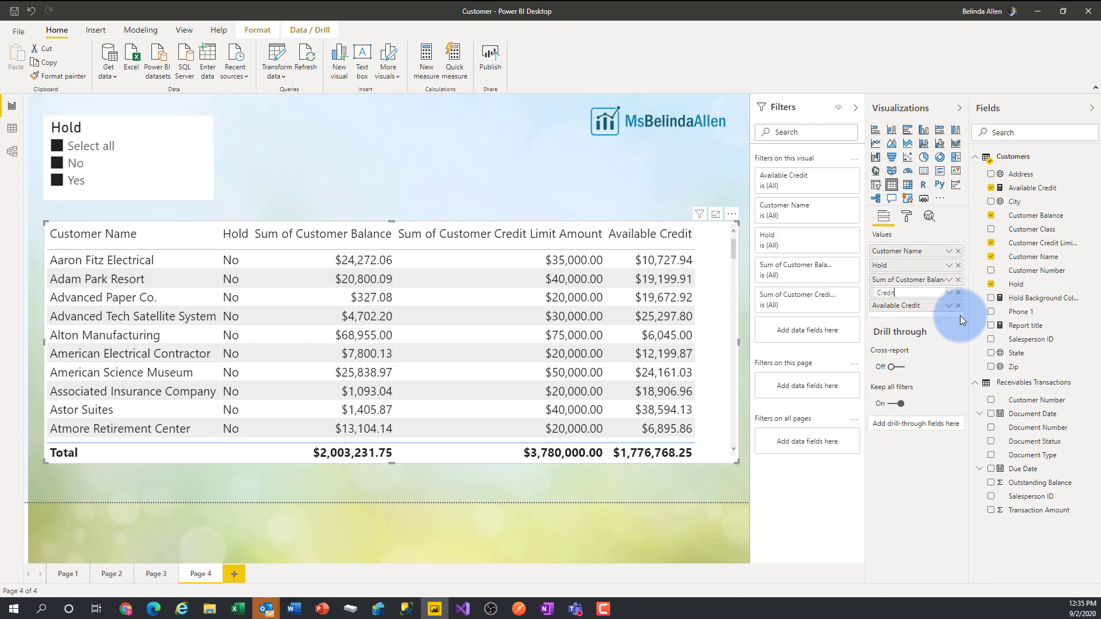
type(" Limit")
key("Return")
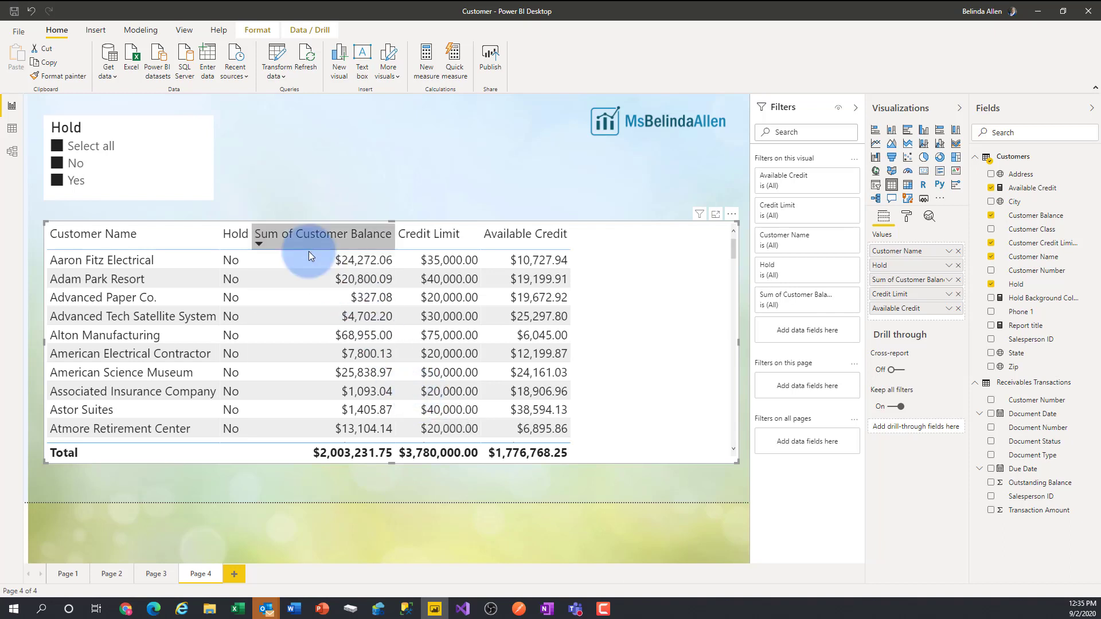
Rename the table's Sum of Customer Balance field to 'Outstanding'
left_click(952, 282)
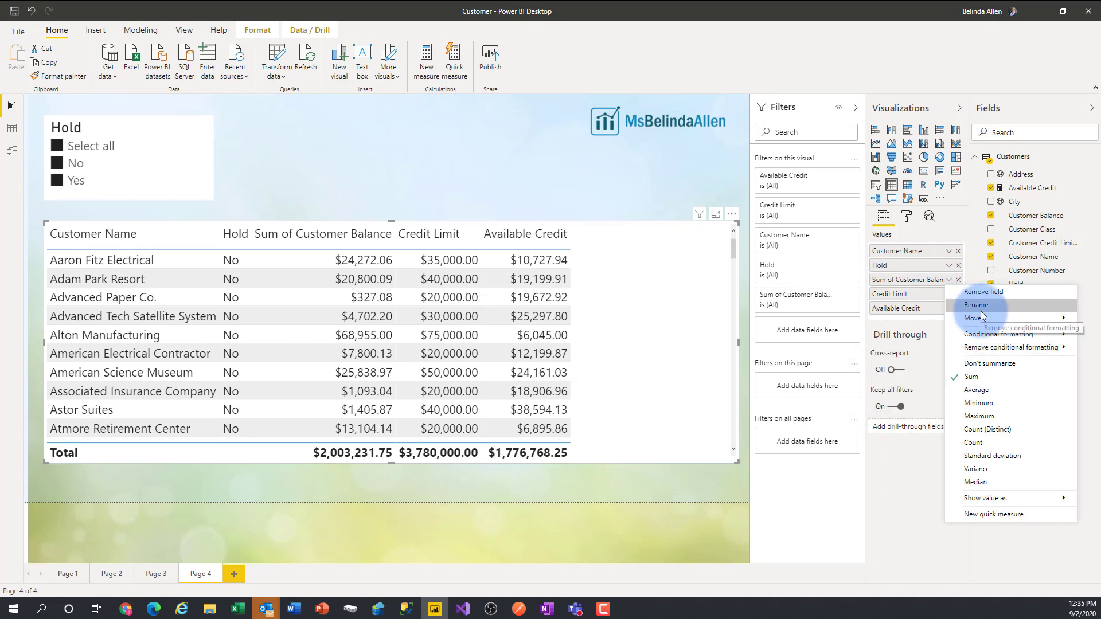
left_click(899, 357)
type("O")
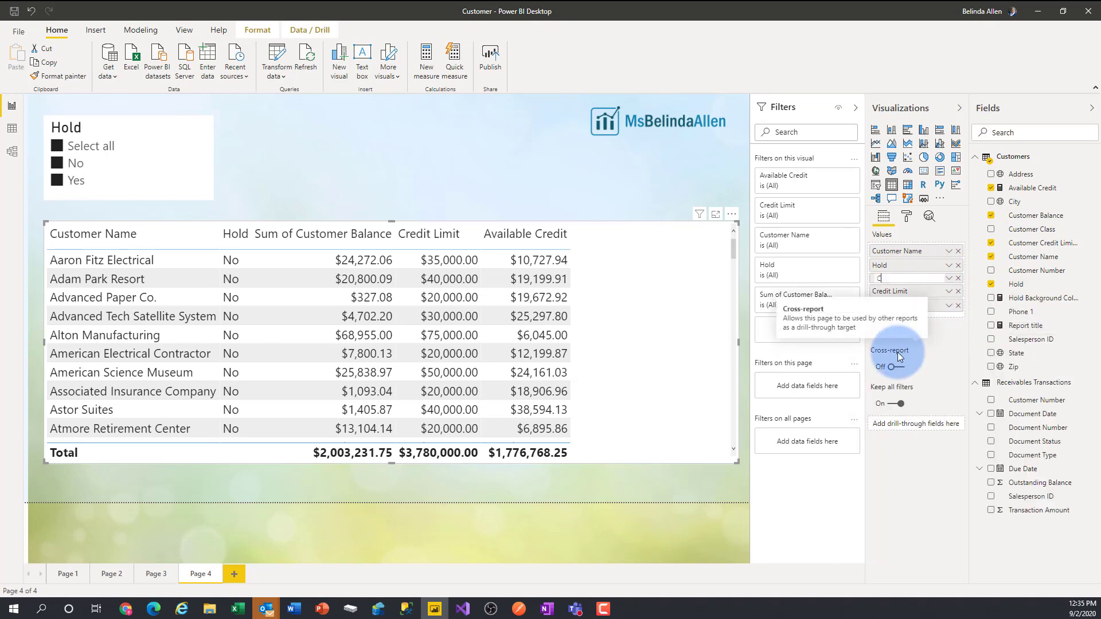
type("utstanding")
key("Return")
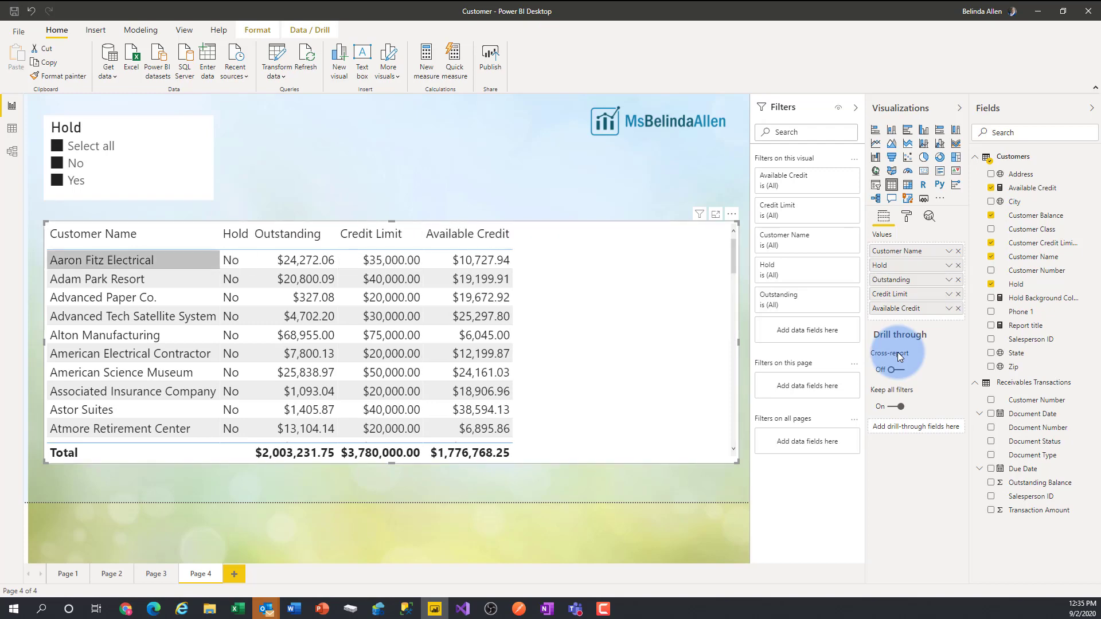
Deselect the table and hide the Customer Class field in the Fields pane
left_click(732, 314)
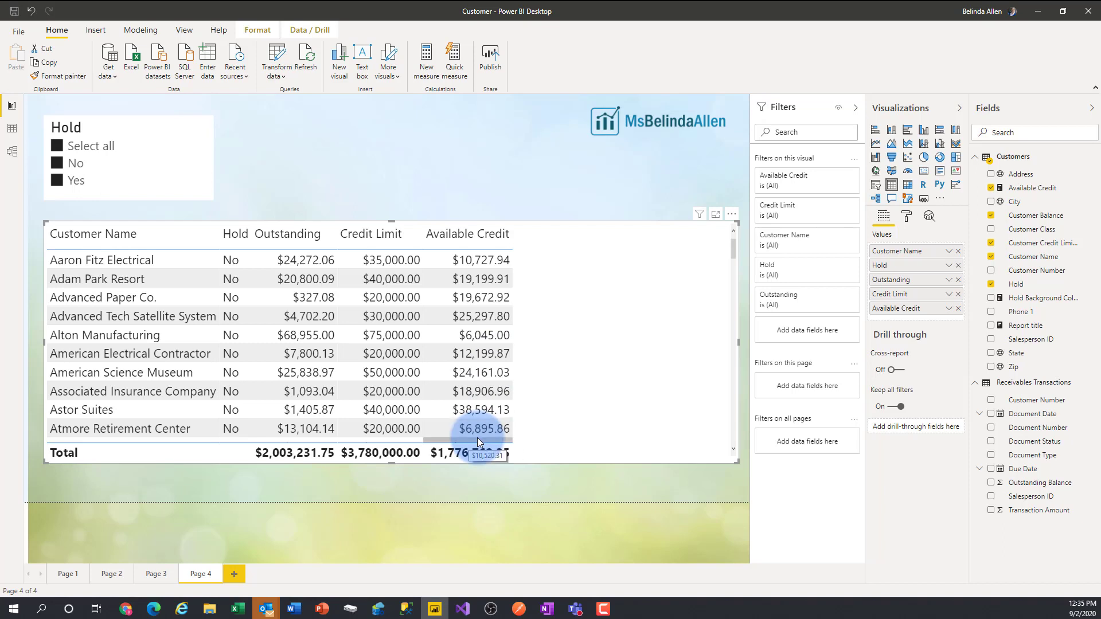
key("Escape")
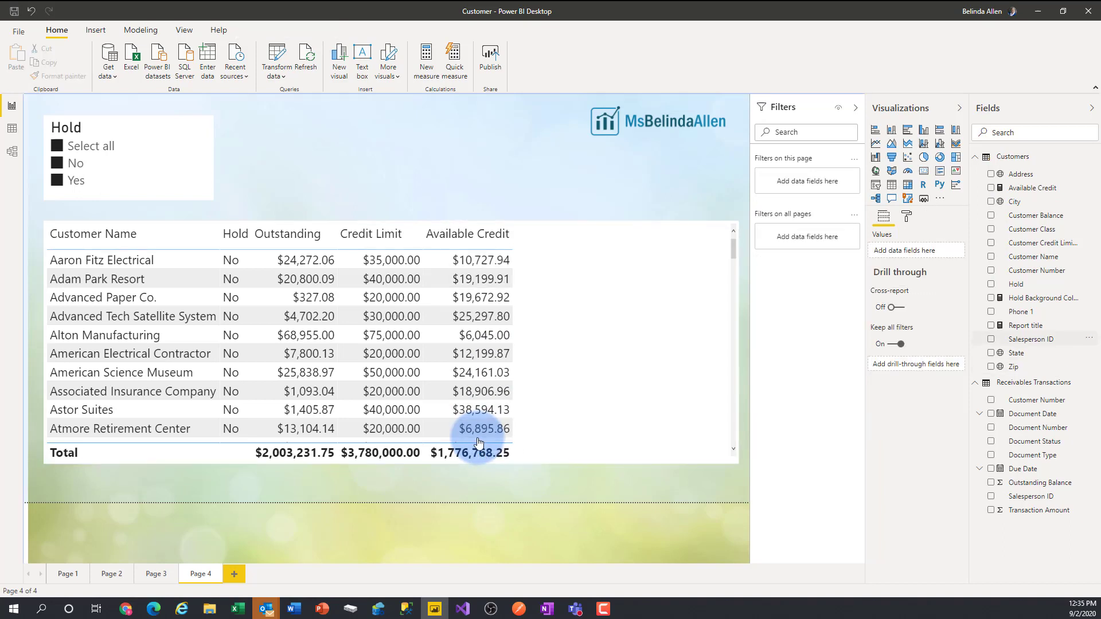
left_click(1087, 230)
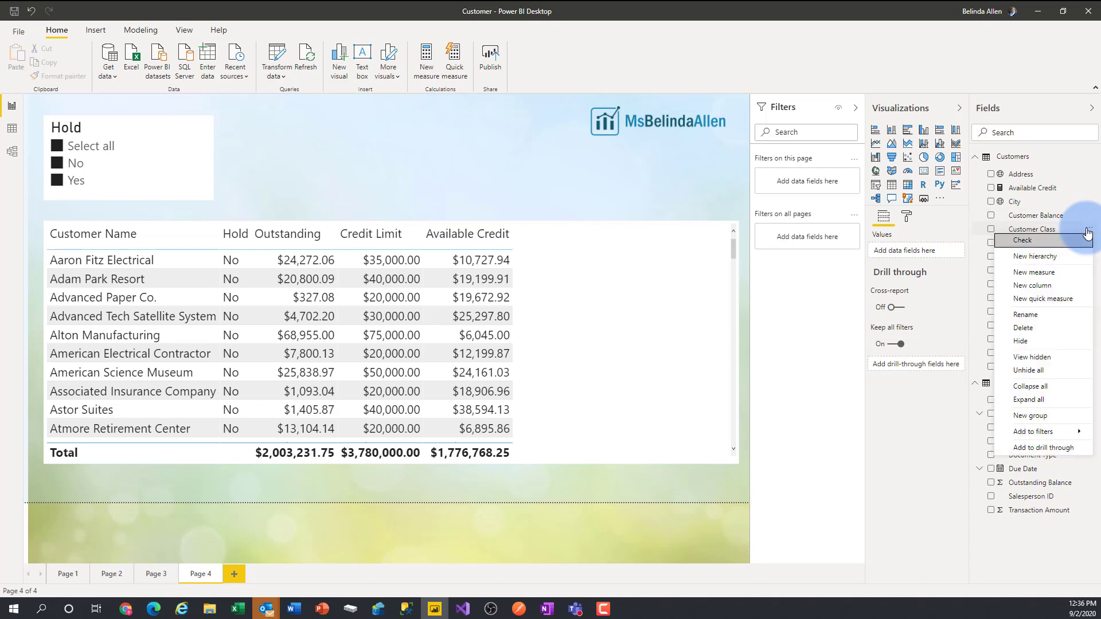
left_click(1031, 343)
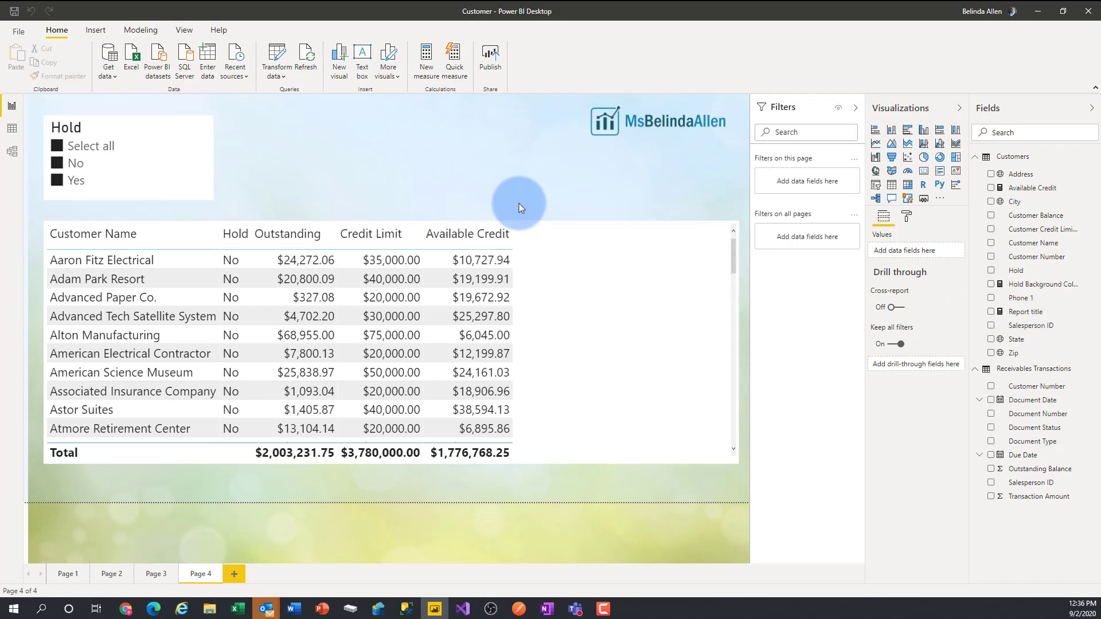
left_click(12, 129)
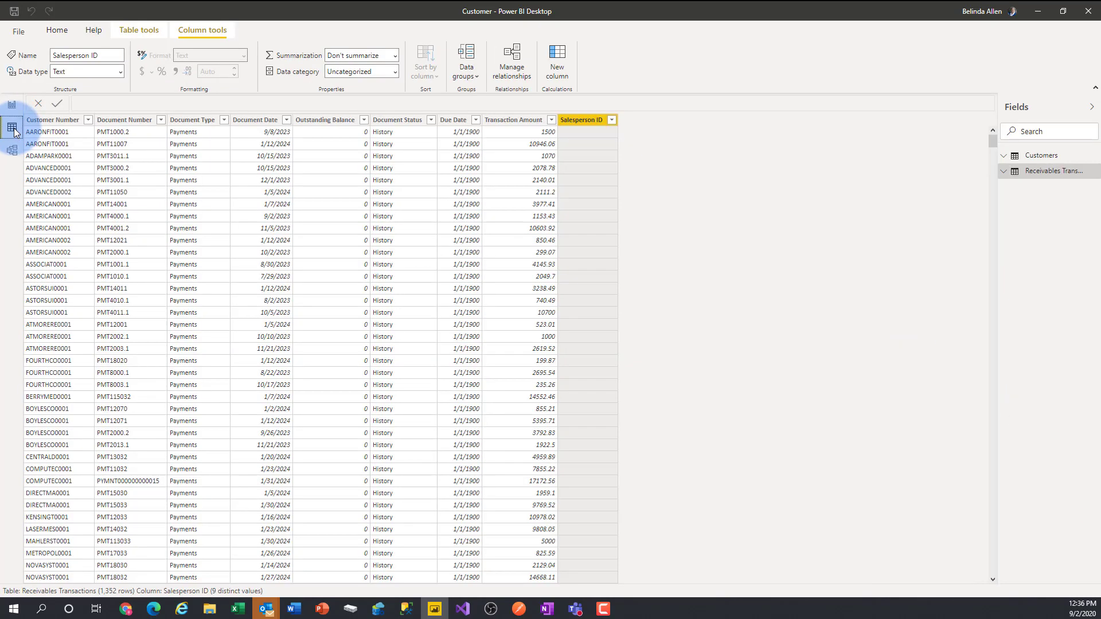
left_click(1038, 155)
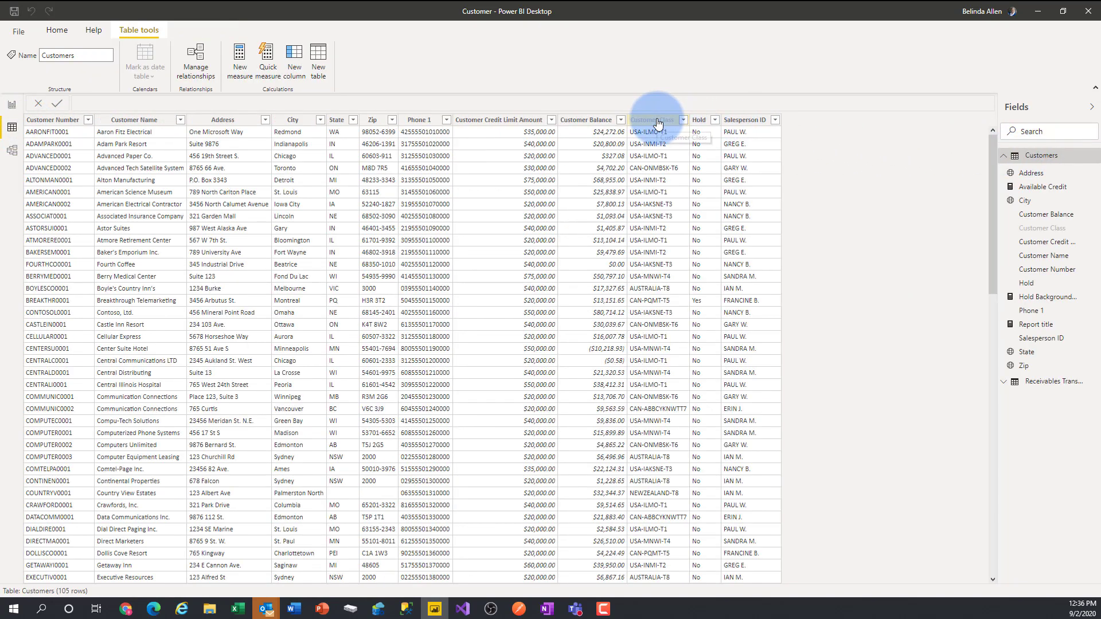
left_click(658, 123)
right_click(657, 122)
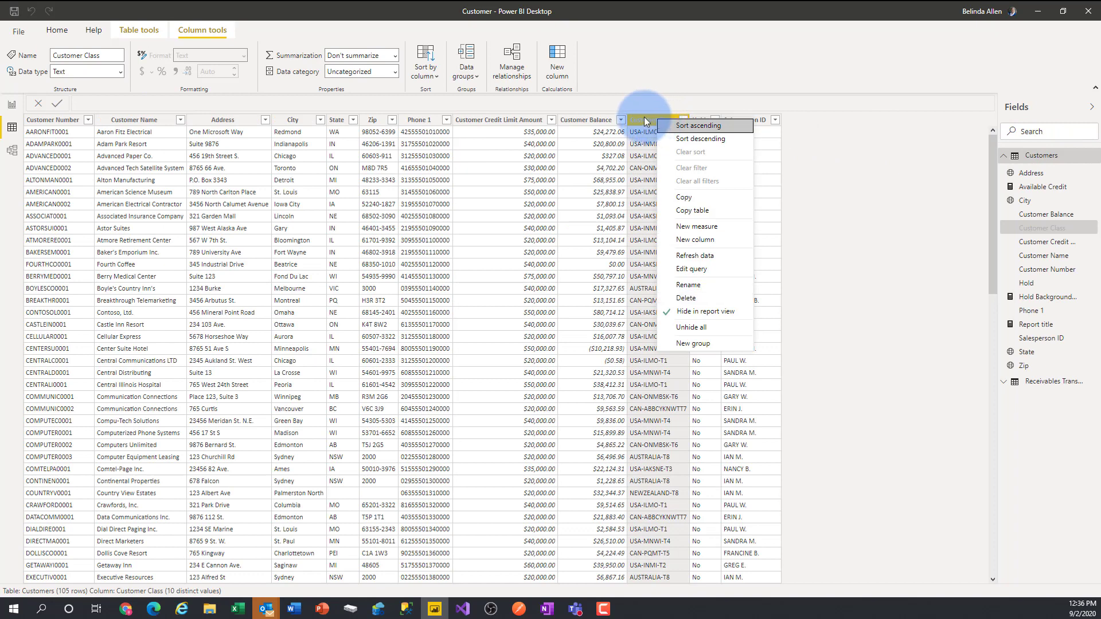
left_click(641, 116)
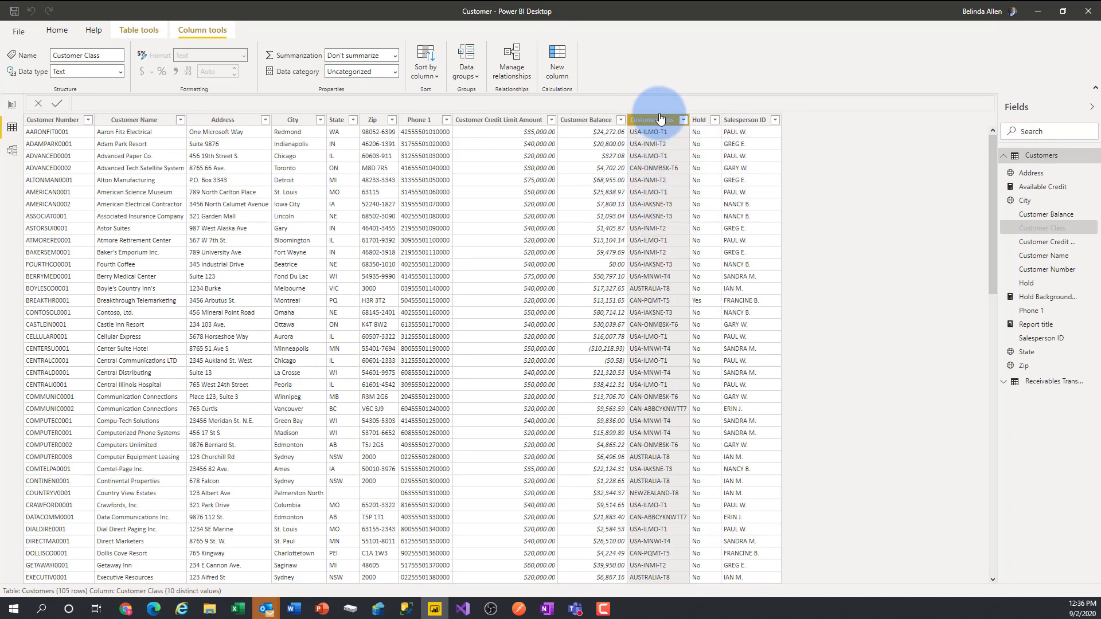
left_click(11, 105)
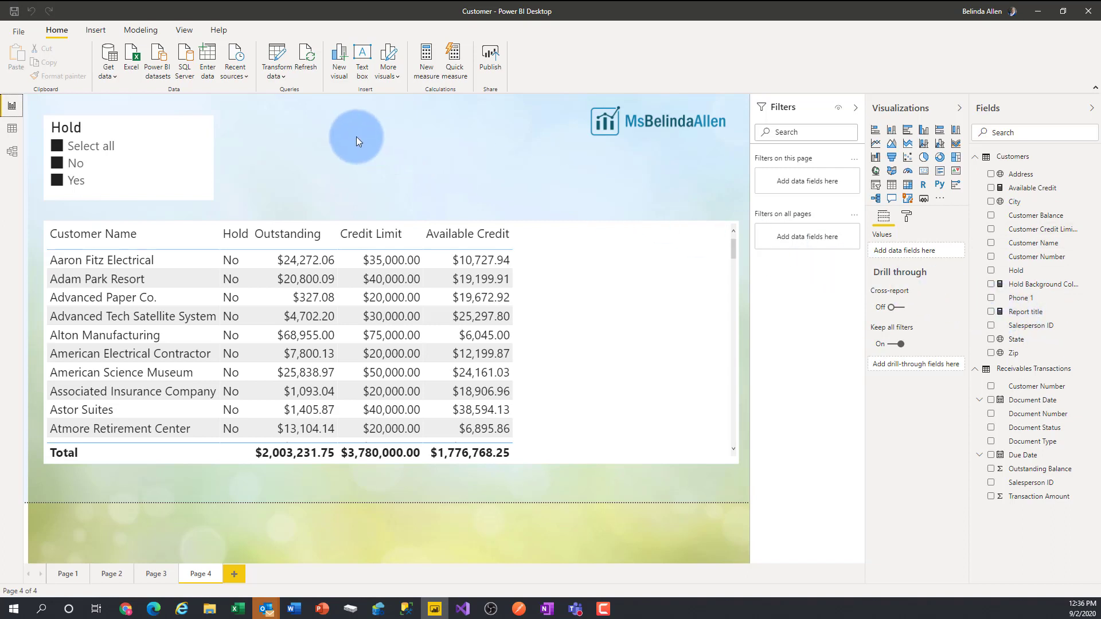
Add a Q&A visual to the page and place it beside the Hold slicer
left_click(92, 32)
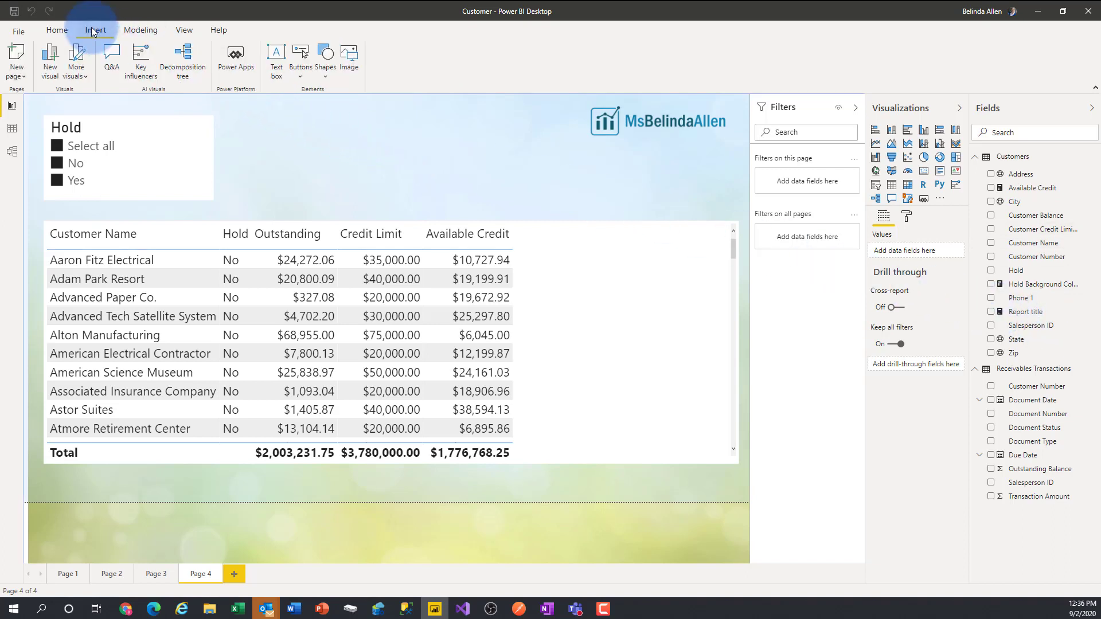
left_click(109, 66)
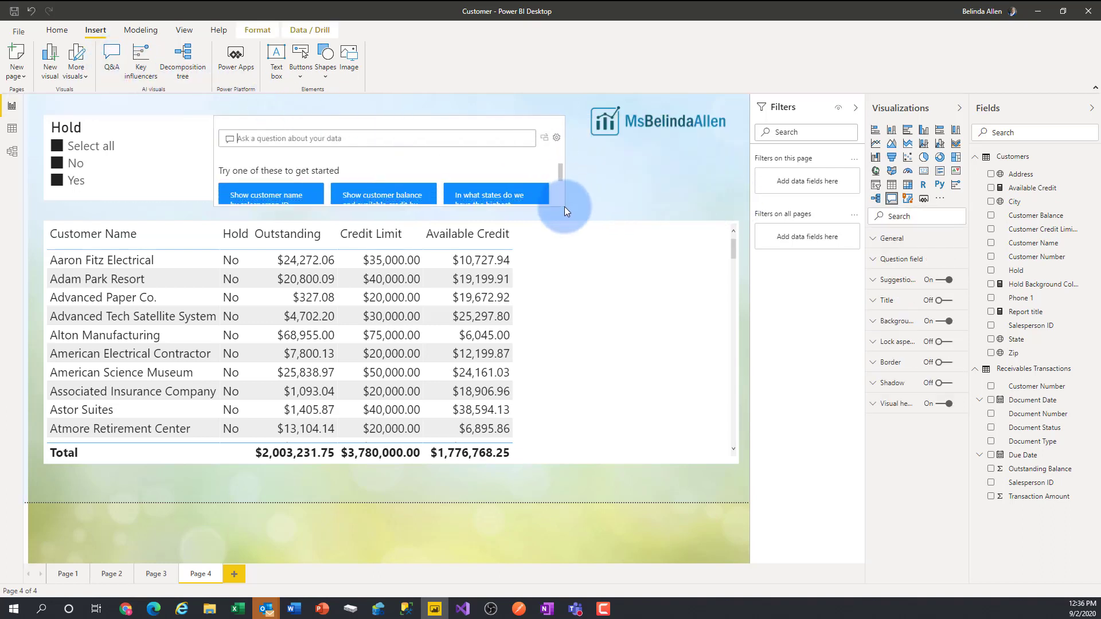
mouse_move(409, 114)
left_mouse_down()
mouse_move(388, 123)
mouse_move(403, 118)
left_mouse_up()
Ask Q&A 'show customer balance by customer class' and enlarge the visual to show more rows
left_click(364, 133)
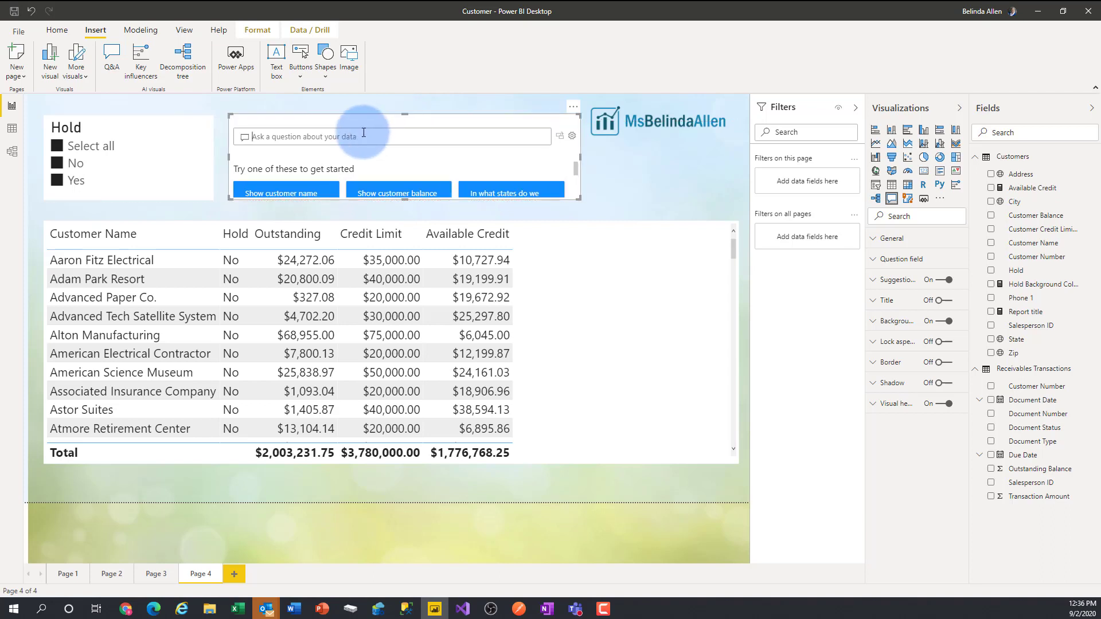
type("show customer bala")
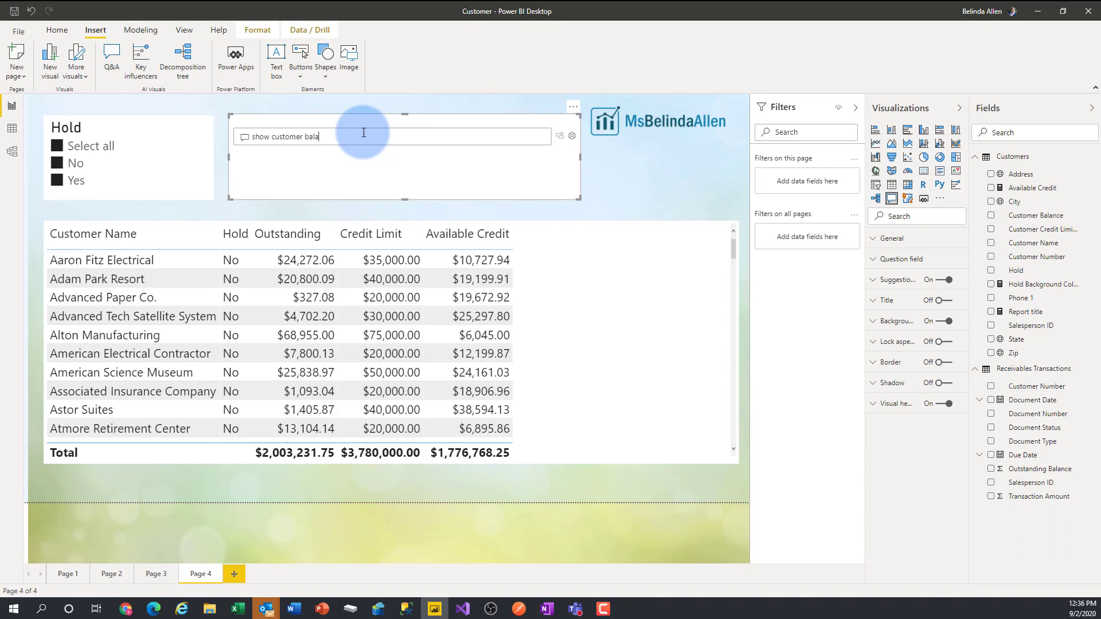
type("nce by")
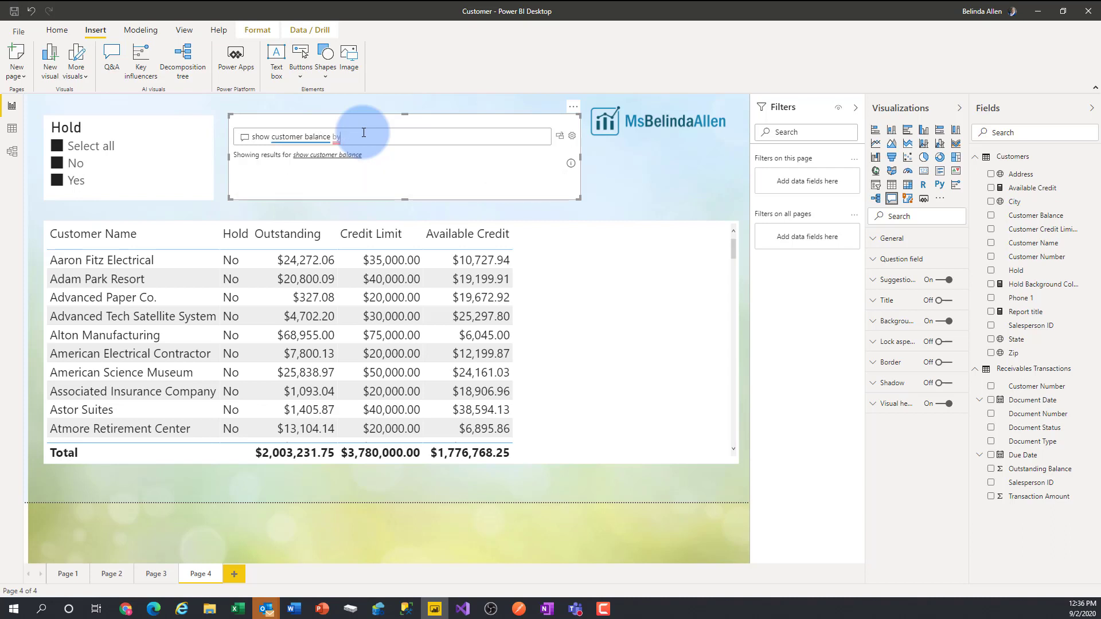
type(" customer class")
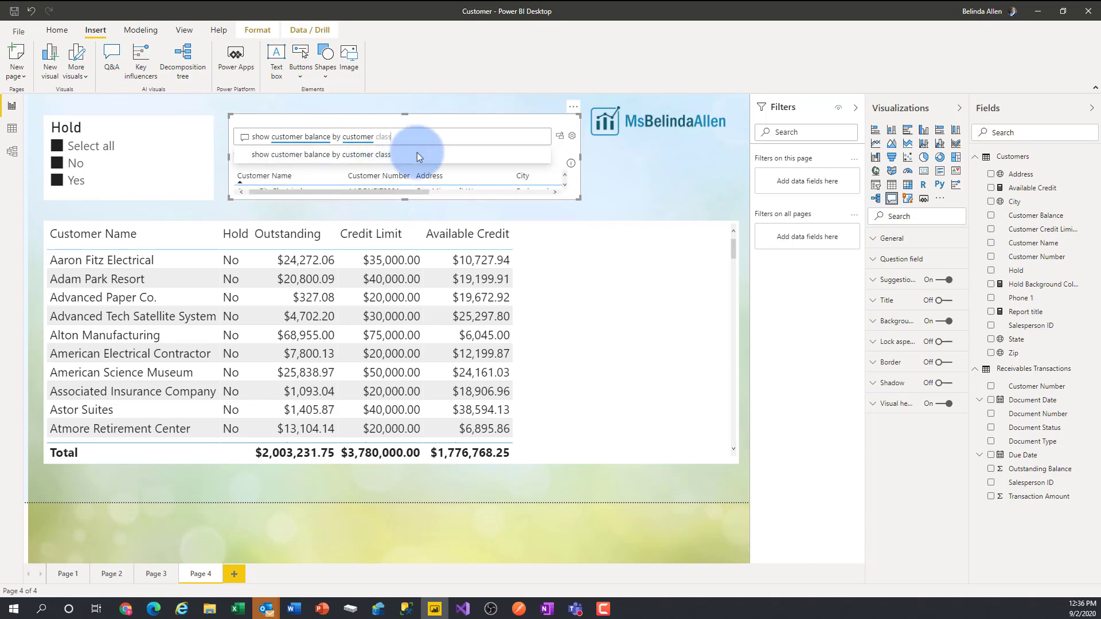
left_click(429, 176)
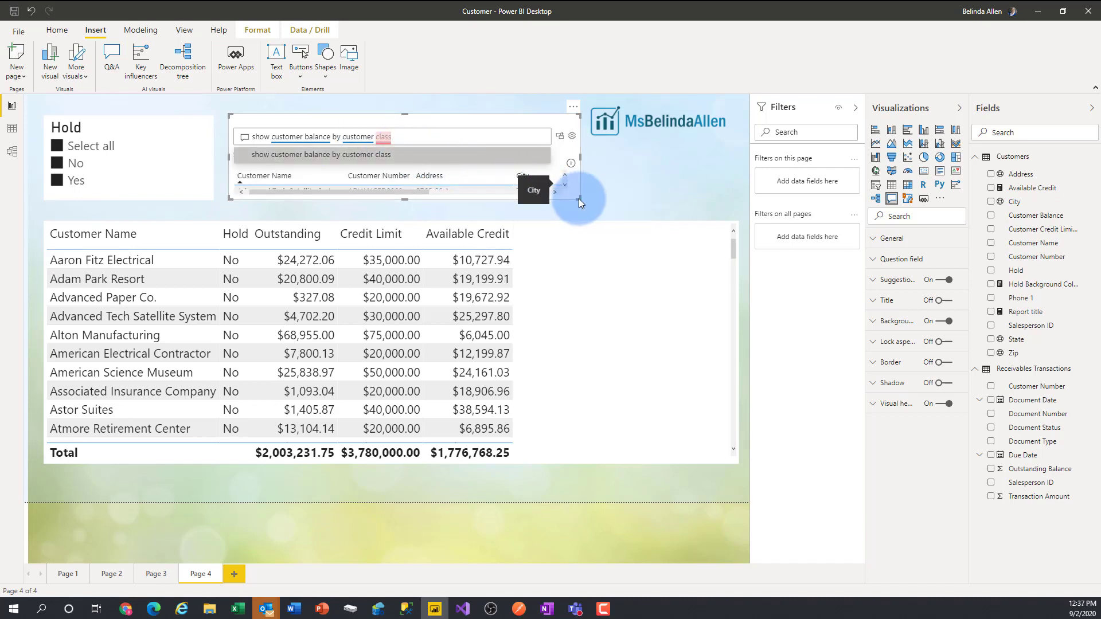
left_click_drag(578, 198, 591, 256)
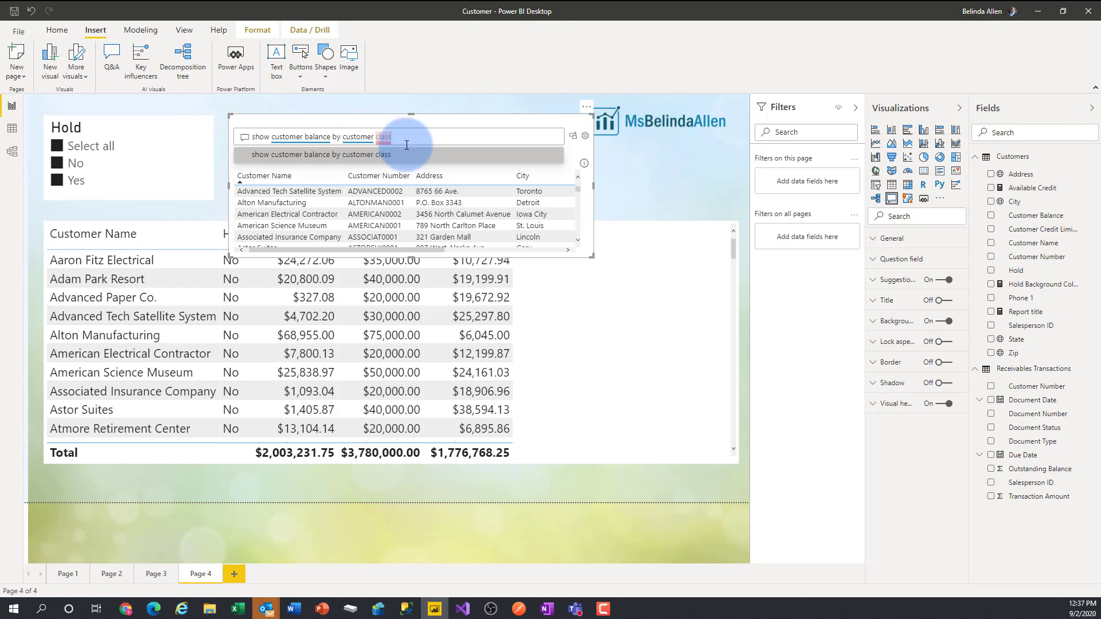
Inspect Customer Class values in Data view, then delete the Q&A visual from Page 4
left_click(12, 128)
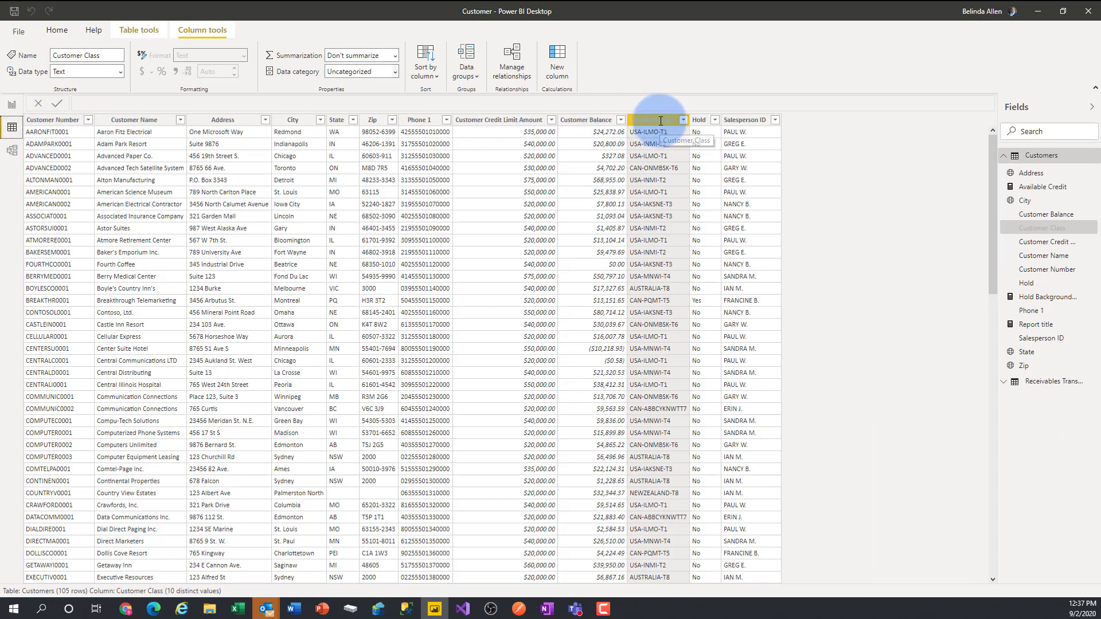
left_click(12, 105)
left_click(426, 114)
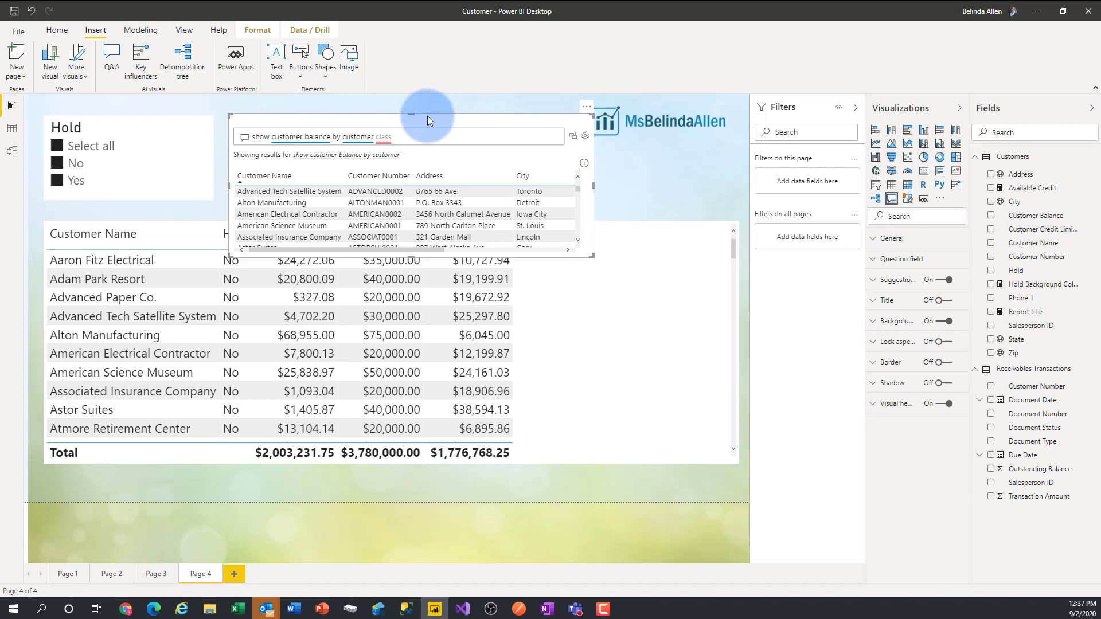
key("Delete")
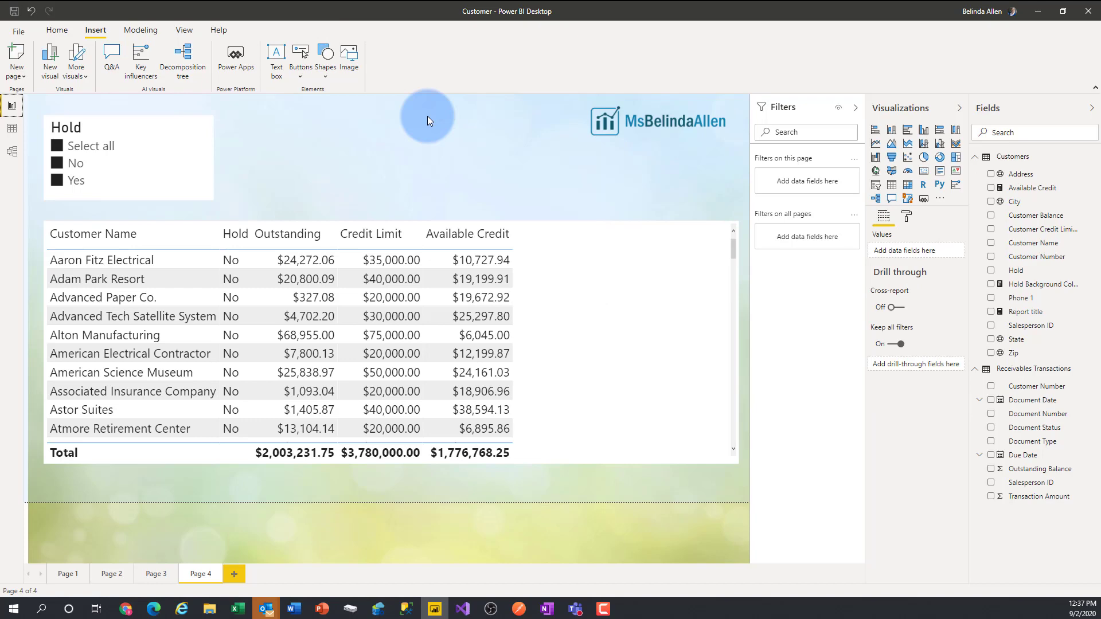
Create a new Customers column named 'Customer and Class'
left_click(141, 30)
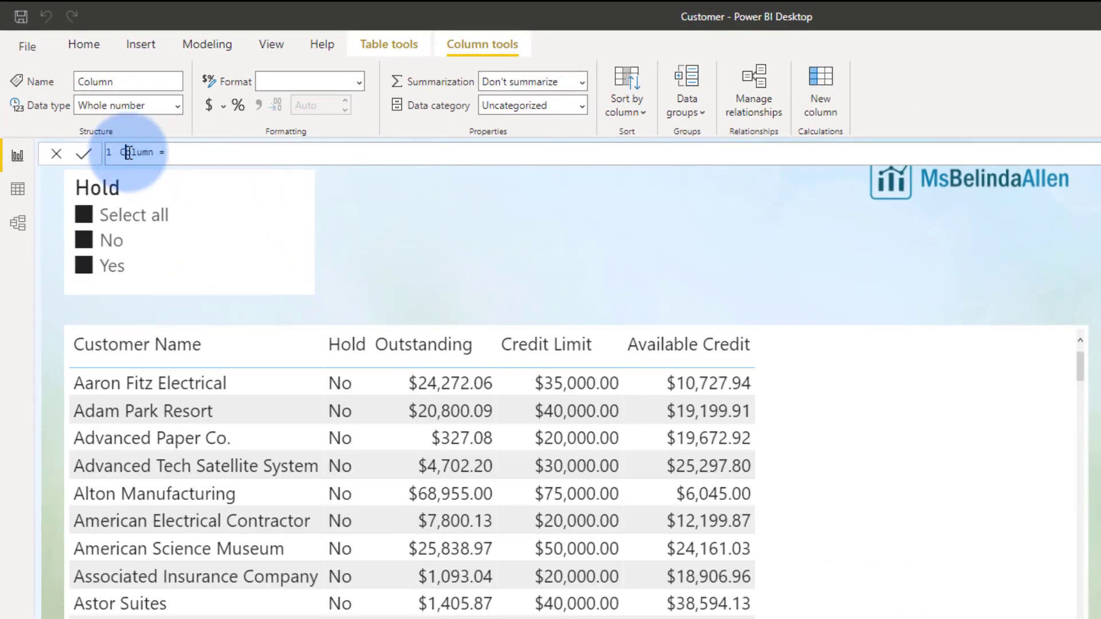
double_click(128, 152)
type("Customer and Class")
Define it as Customers[Customer Name] & " " & Customers[Customer Class] and commit
key("End")
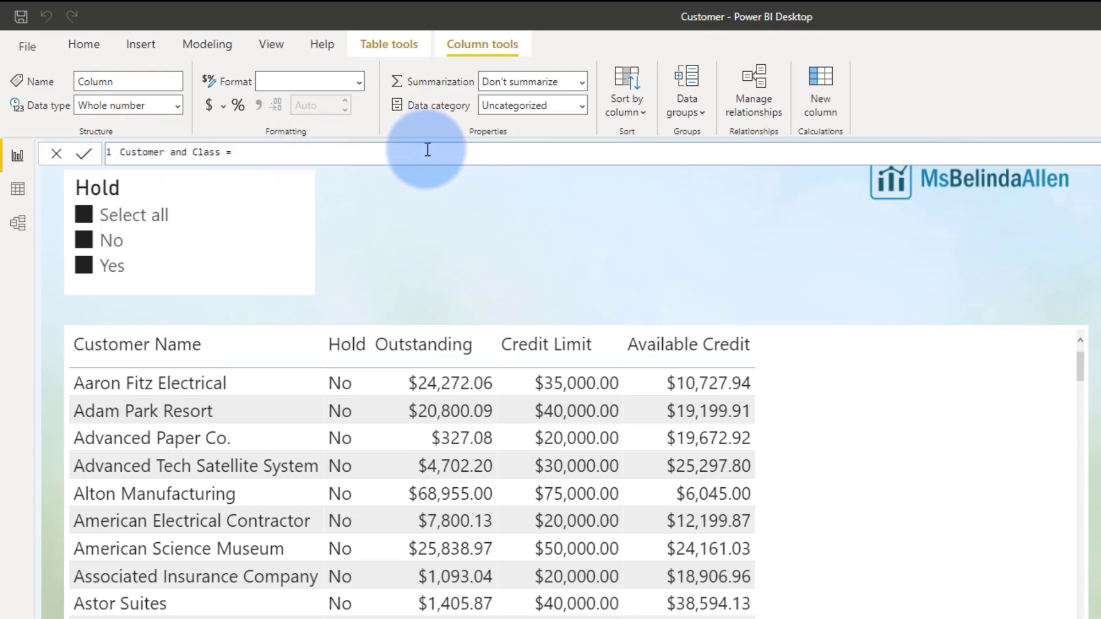
type("\"")
key("BackSpace")
type("cu")
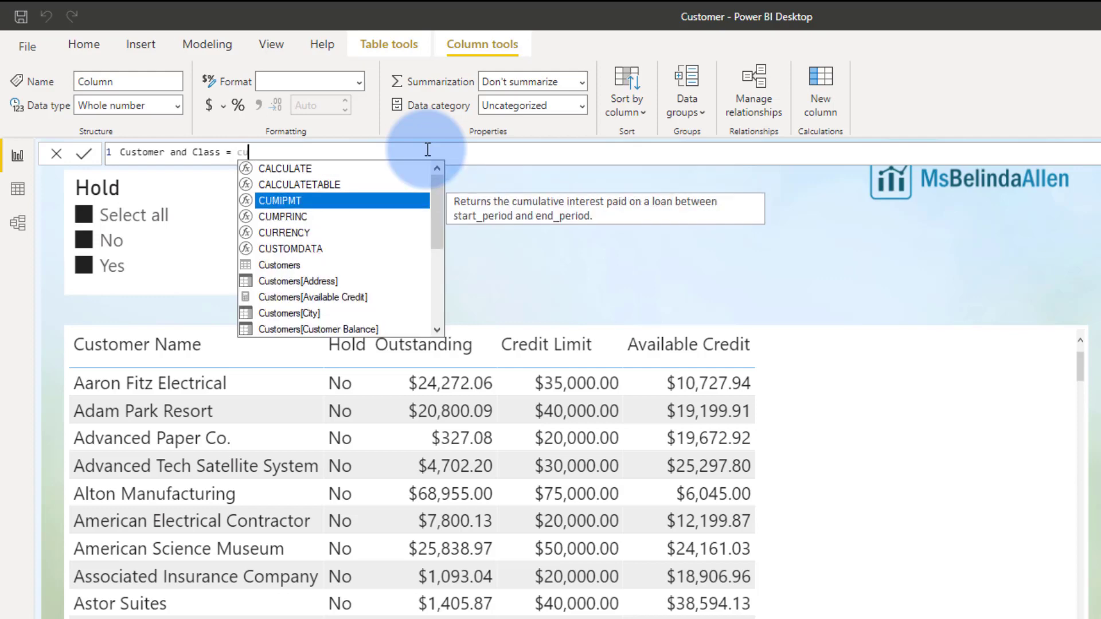
key("BackSpace")
key("BackSpace")
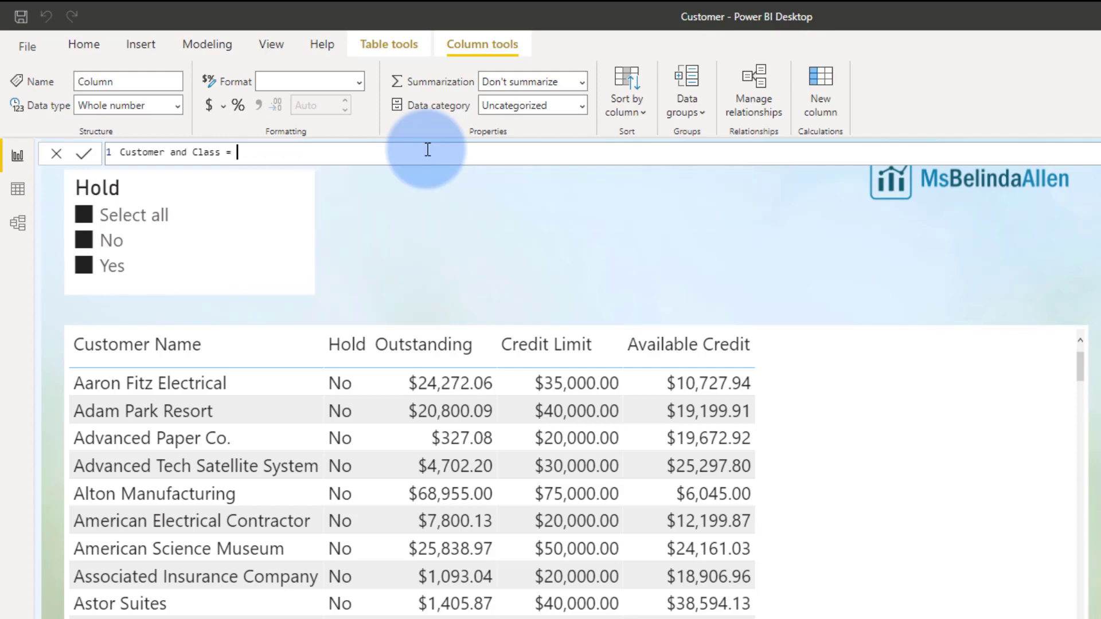
type("nam")
key("Tab")
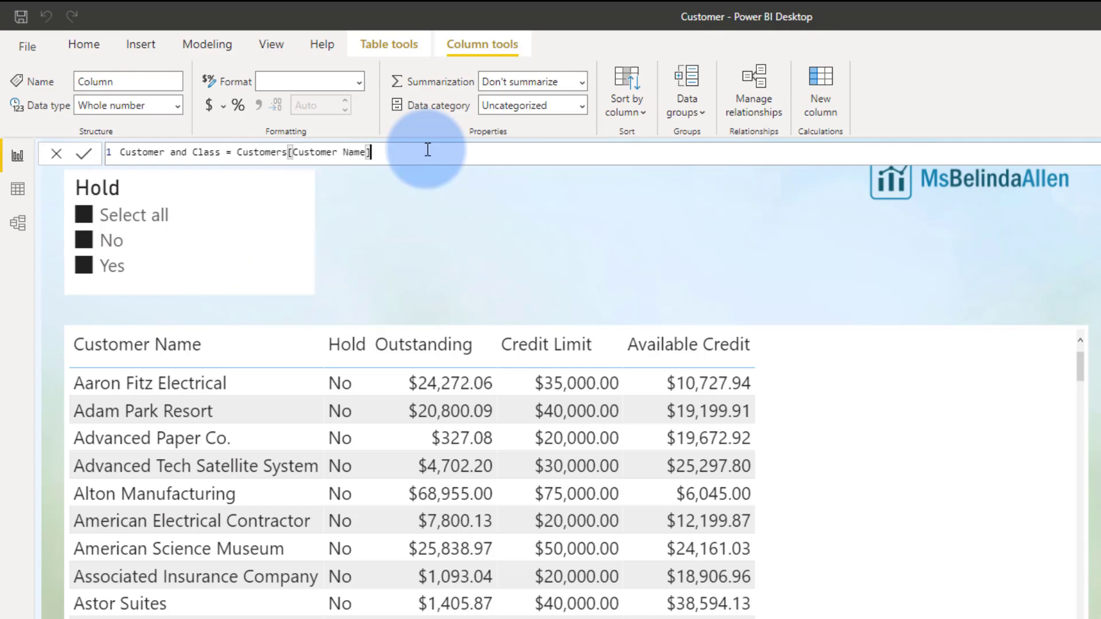
type("& \" \" & cl")
key("Down")
key("Down")
key("Down")
key("Tab")
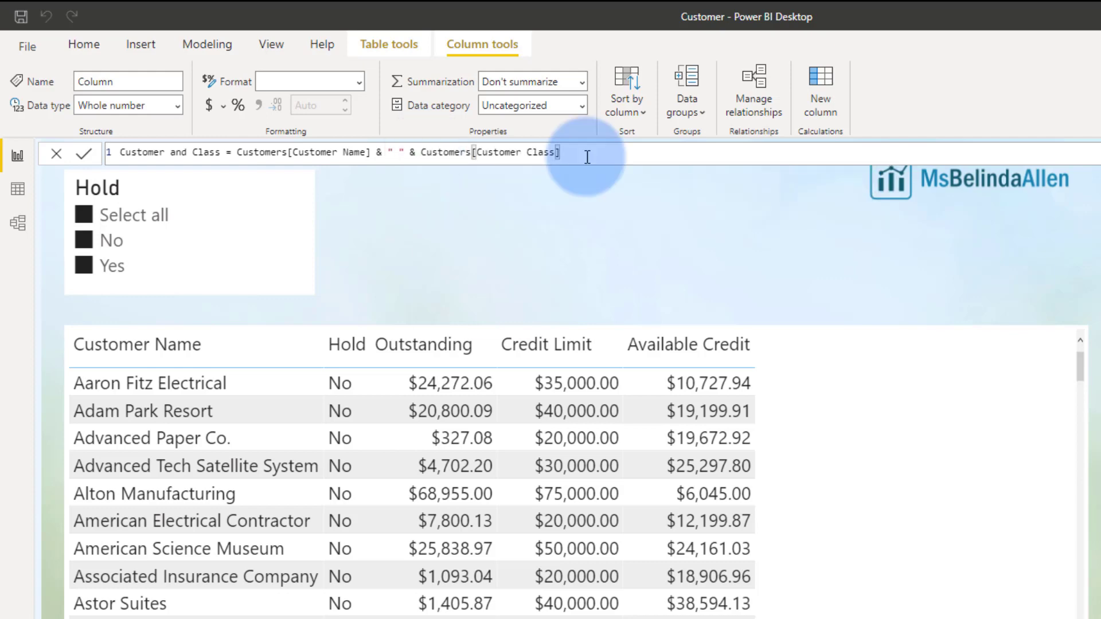
left_click(84, 154)
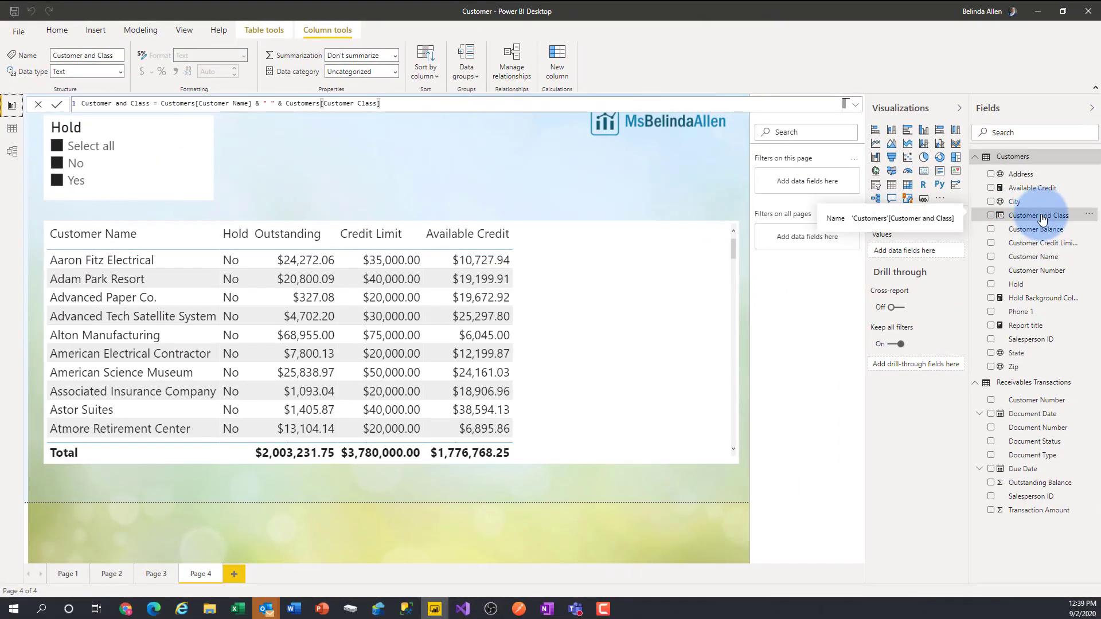
Drag the Customer and Class field into the customer table visual's Values
left_click(658, 292)
left_click_drag(1026, 216, 930, 260)
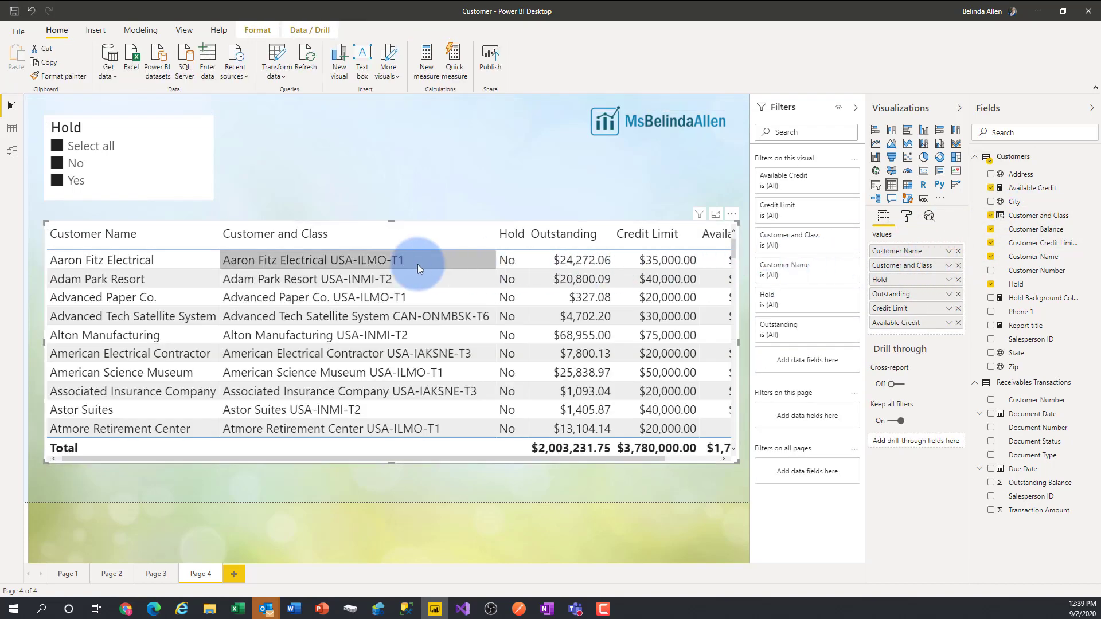